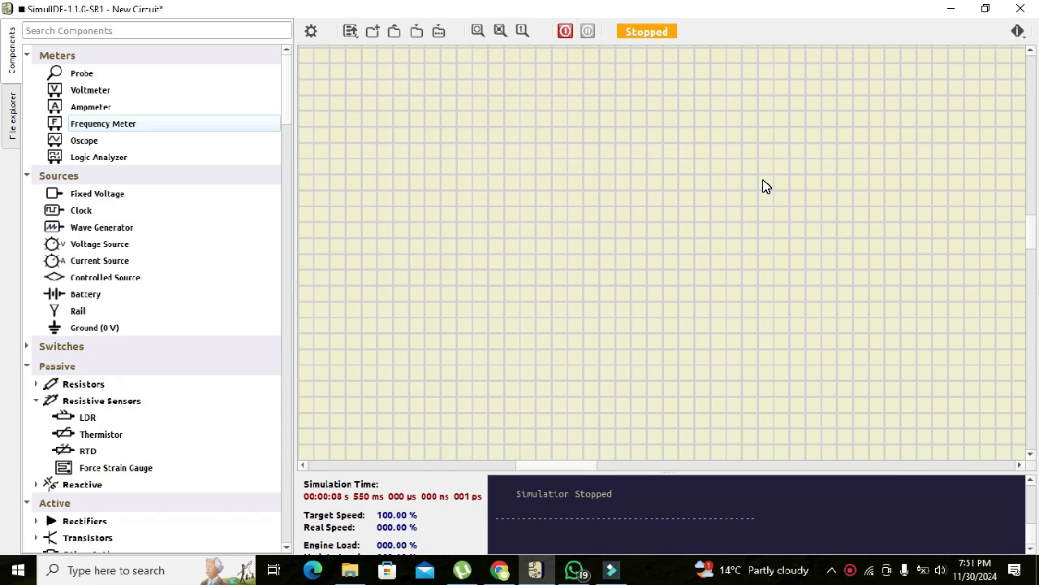
# Find the DAC component in the library and place it in the middle of the empty circuit.
pyautogui.click(124, 30)
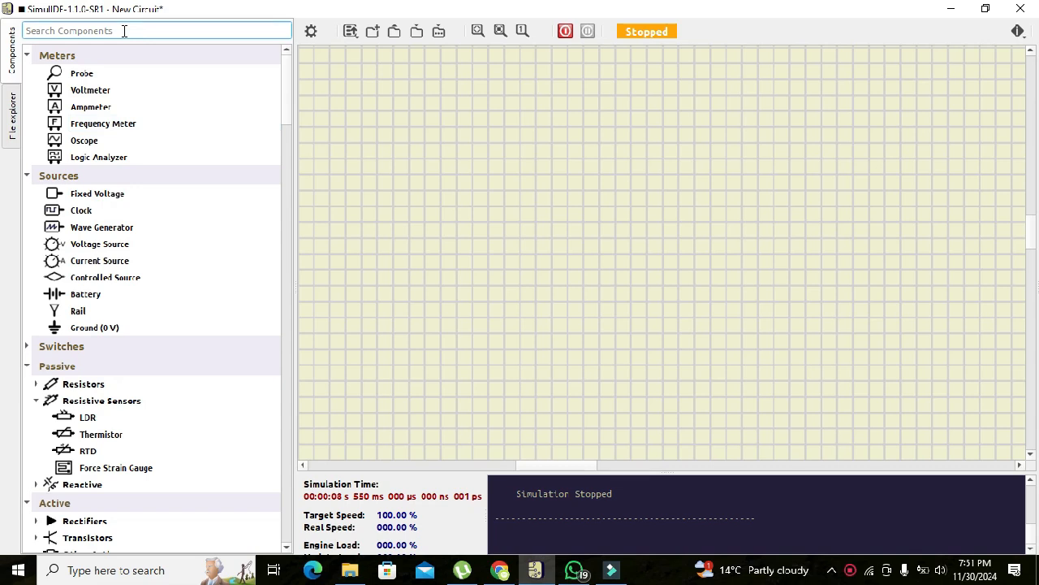
pyautogui.write('DAC')
pyautogui.press('Return')
pyautogui.click(70, 91)
pyautogui.moveTo(70, 91); pyautogui.dragTo(611, 238)
pyautogui.click(488, 223)
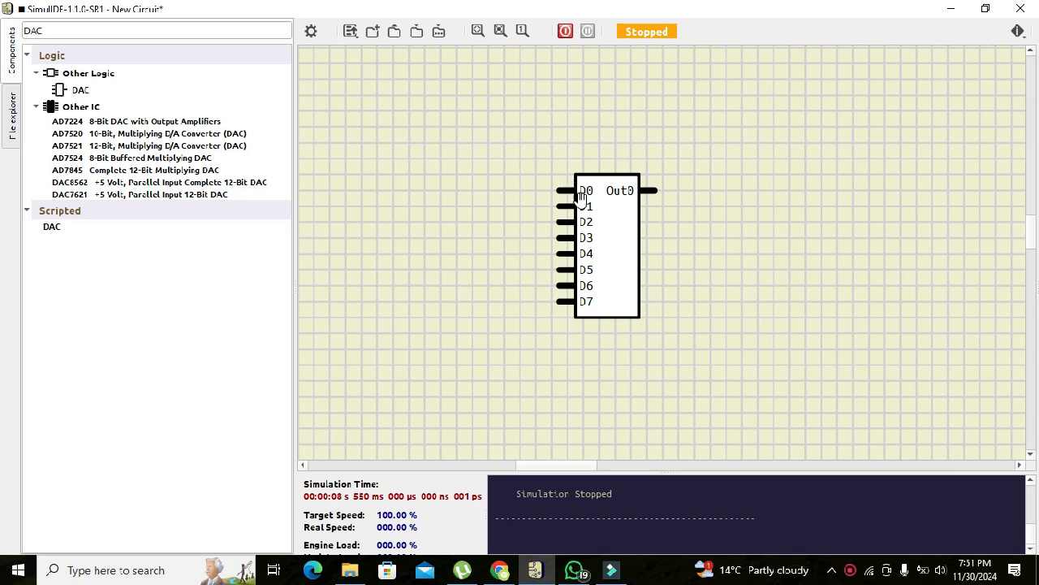
# Set the DAC's size to 4 bits.
pyautogui.doubleClick(618, 212)
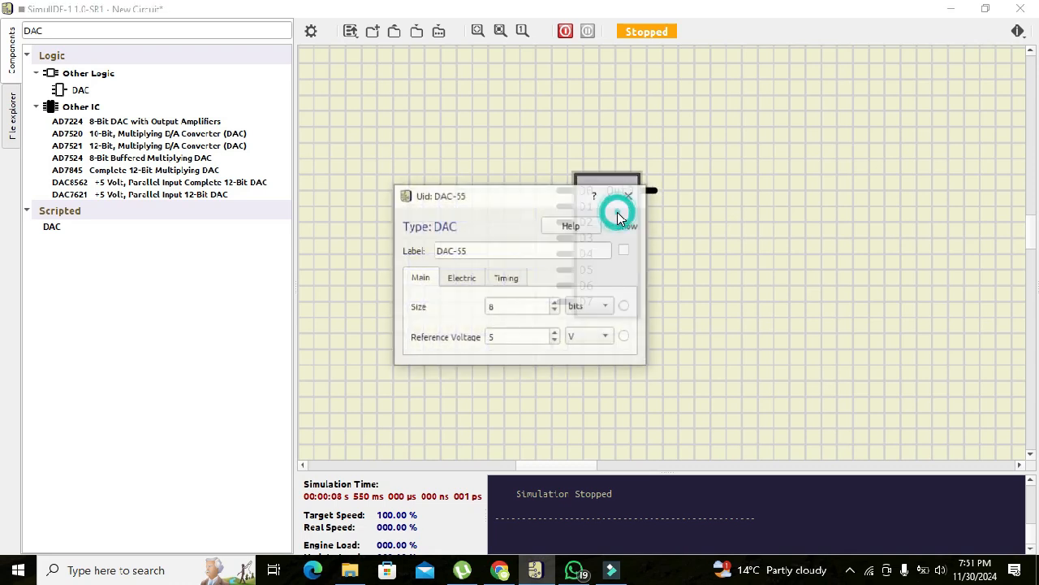
pyautogui.click(554, 311)
pyautogui.click(554, 311)
pyautogui.click(555, 311)
pyautogui.click(555, 311)
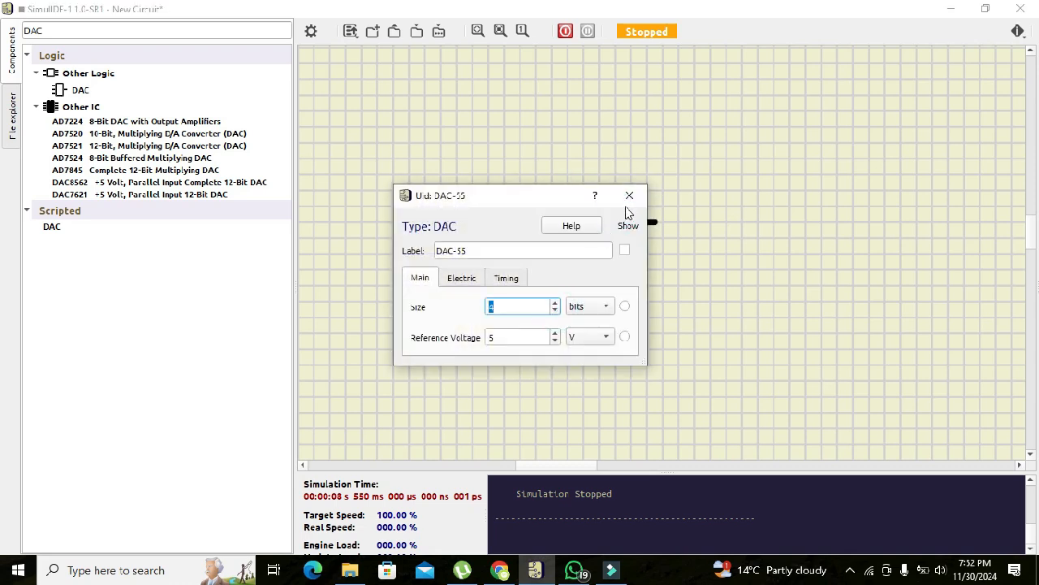
pyautogui.click(629, 195)
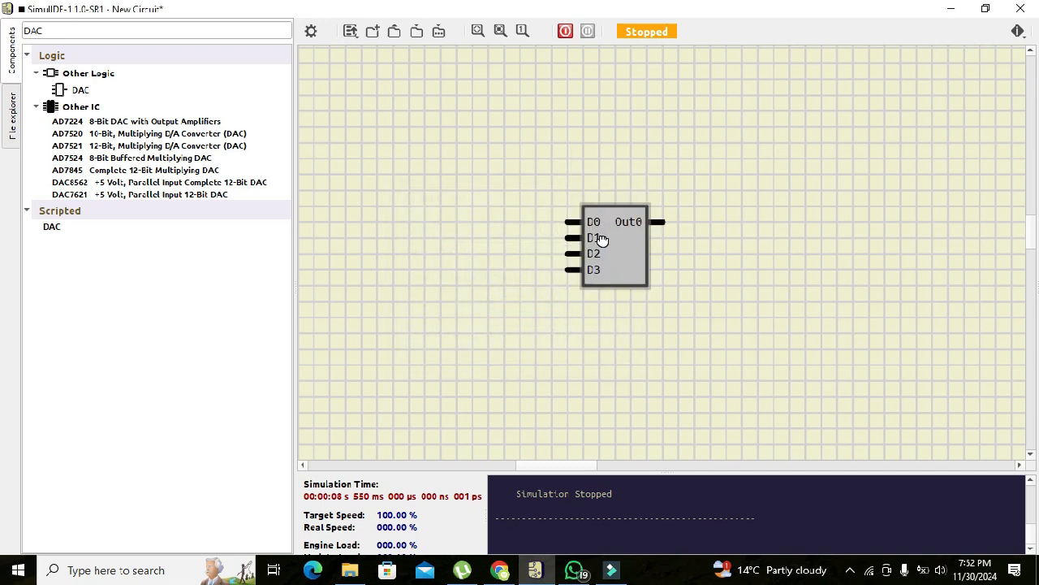
pyautogui.click(703, 293)
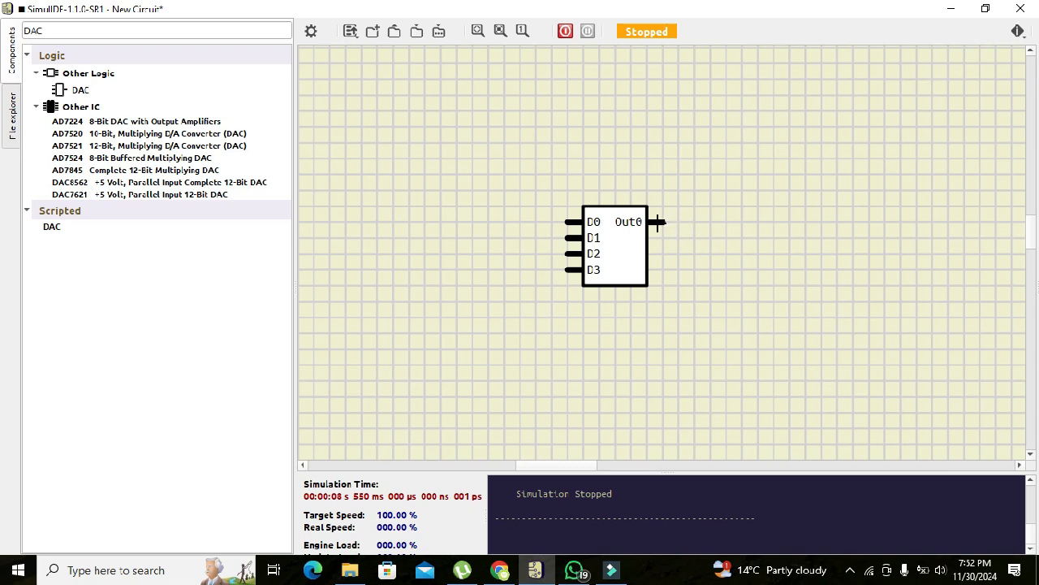
# Find the Fixed Voltage source and place one to the upper left of the DAC.
pyautogui.click(160, 33)
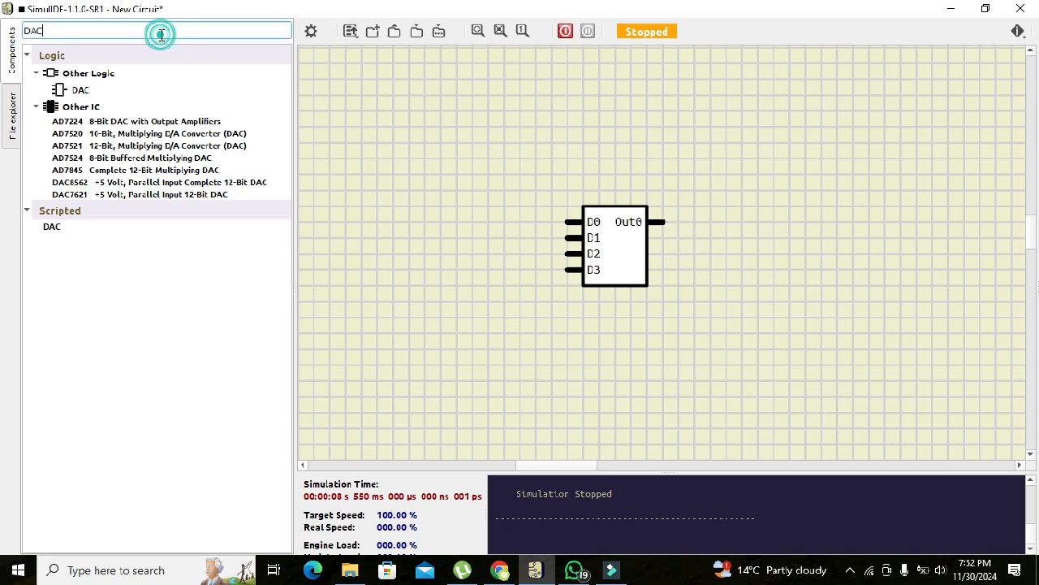
pyautogui.press('BackSpace')
pyautogui.press('BackSpace')
pyautogui.write('Fixed')
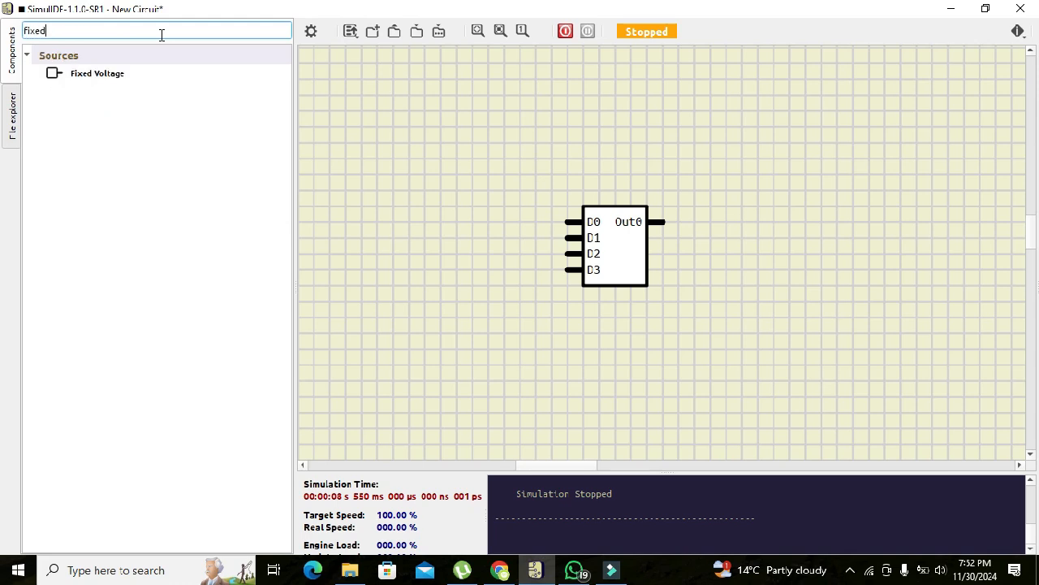
pyautogui.click(91, 72)
pyautogui.moveTo(90, 69); pyautogui.dragTo(429, 195)
# Copy the fixed voltage source and paste three more, lining all four up in a vertical column.
pyautogui.rightClick(428, 195)
pyautogui.click(438, 207)
pyautogui.click(412, 232)
pyautogui.rightClick(413, 230)
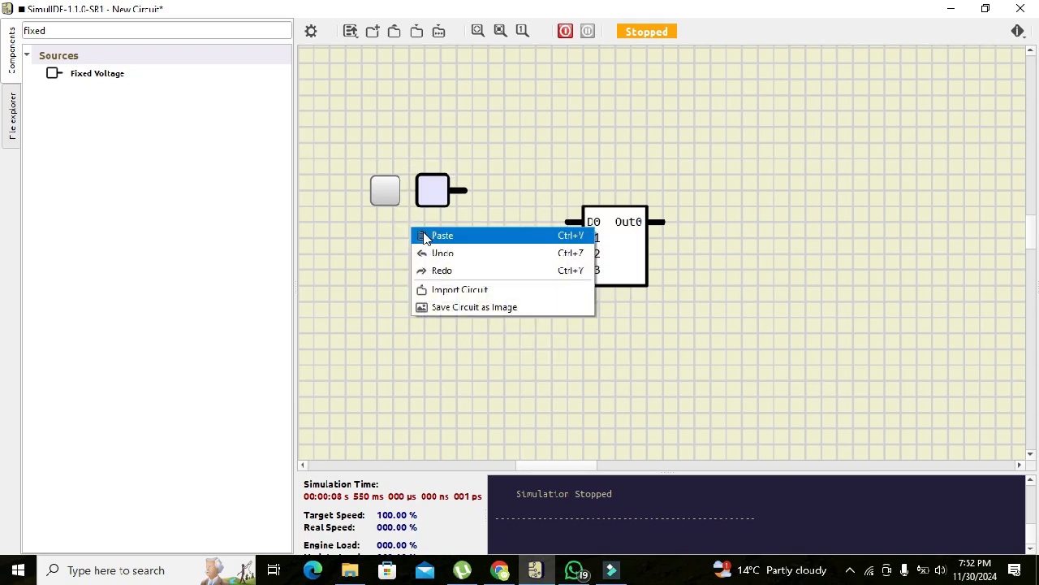
pyautogui.click(422, 237)
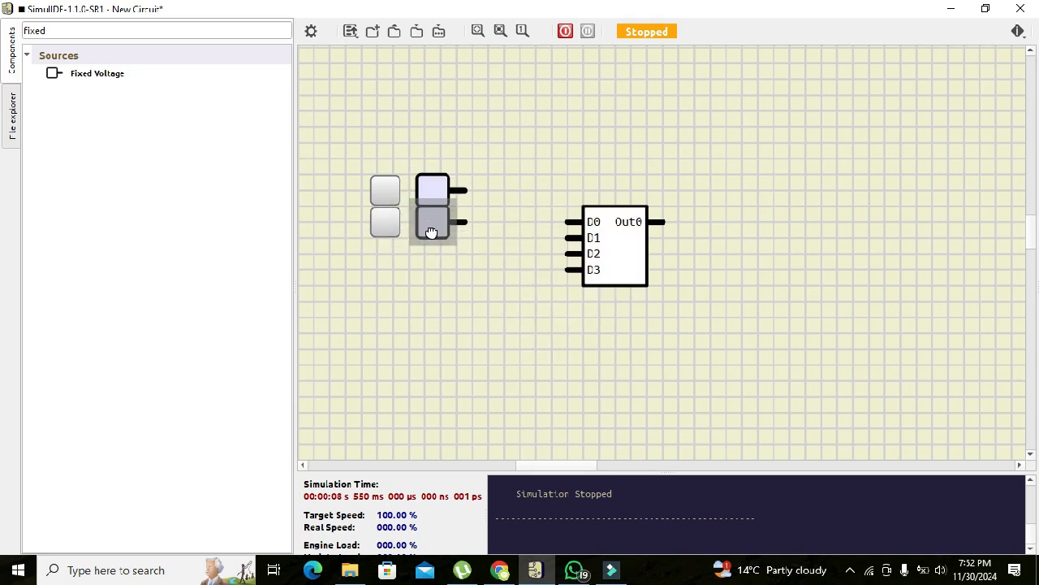
pyautogui.click(431, 231)
pyautogui.rightClick(418, 264)
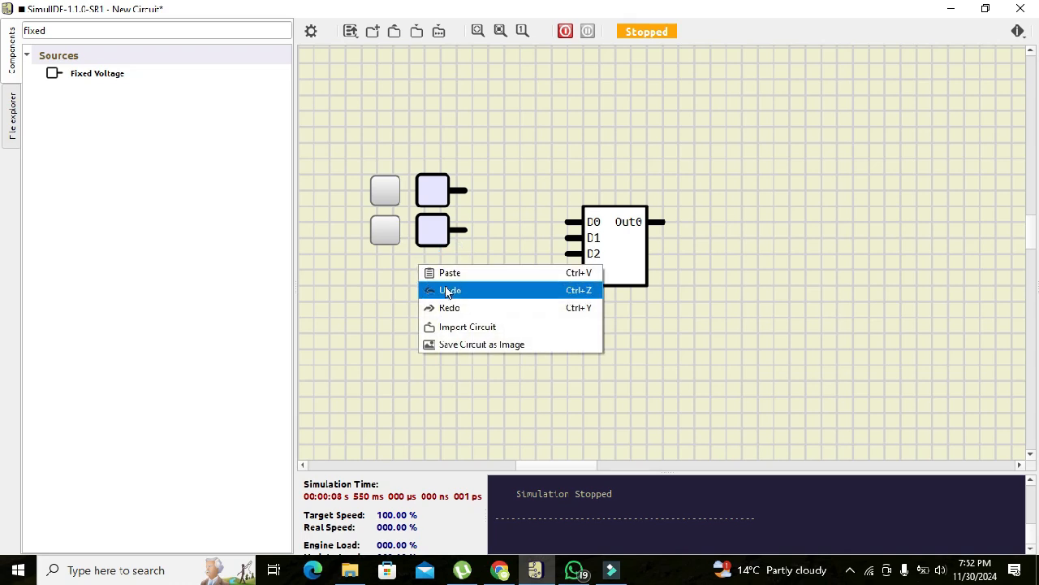
pyautogui.click(449, 274)
pyautogui.click(429, 267)
pyautogui.click(443, 320)
pyautogui.rightClick(370, 324)
pyautogui.click(383, 326)
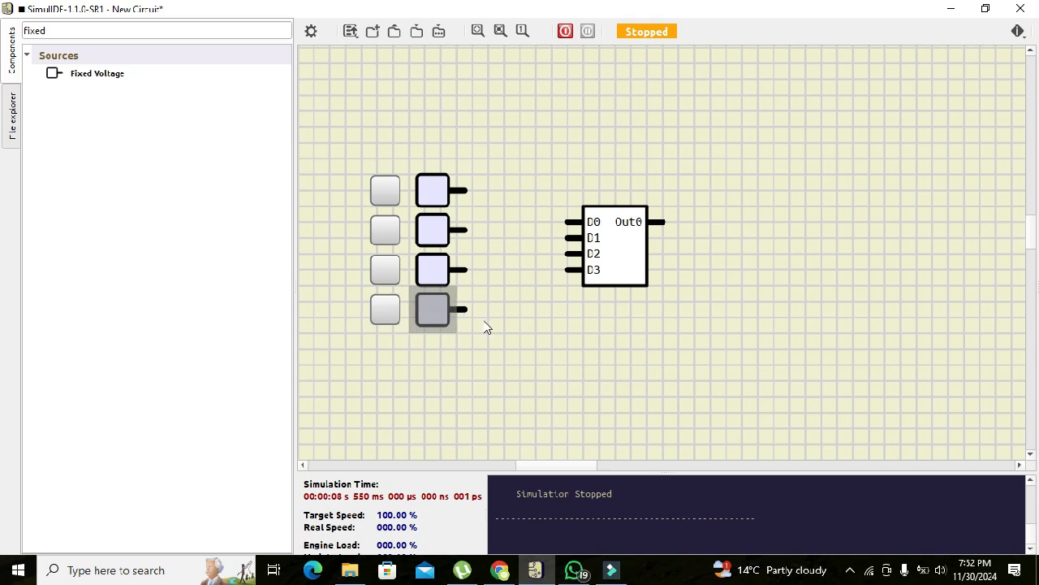
pyautogui.click(441, 312)
# Wire the first fixed voltage source to DAC input D0 and the second to D1.
pyautogui.click(463, 191)
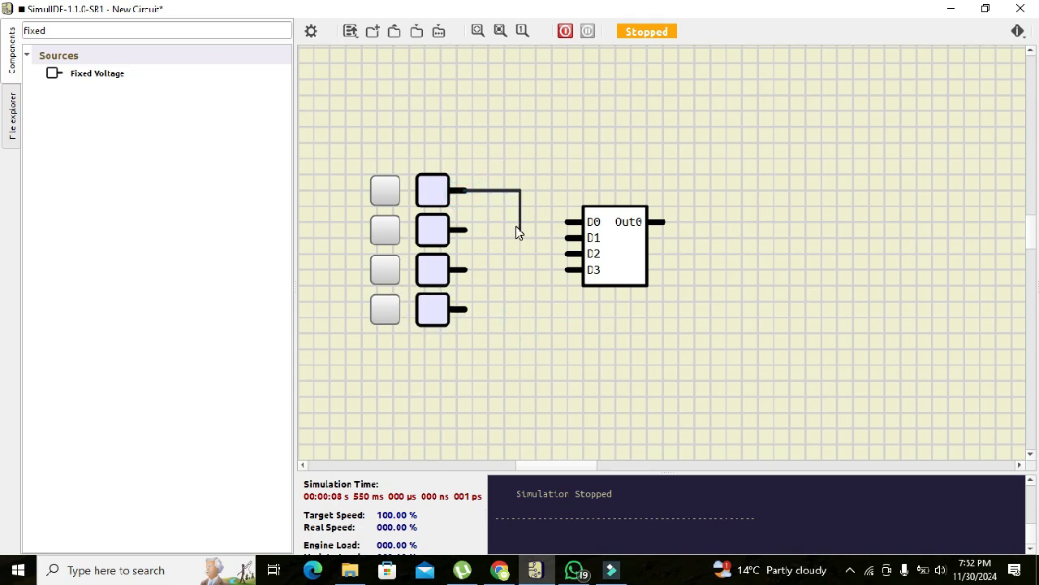
pyautogui.click(519, 221)
pyautogui.click(568, 222)
pyautogui.click(502, 236)
pyautogui.click(568, 237)
# Wire the third fixed voltage source to DAC input D2 and the fourth to D3.
pyautogui.click(569, 253)
pyautogui.click(503, 269)
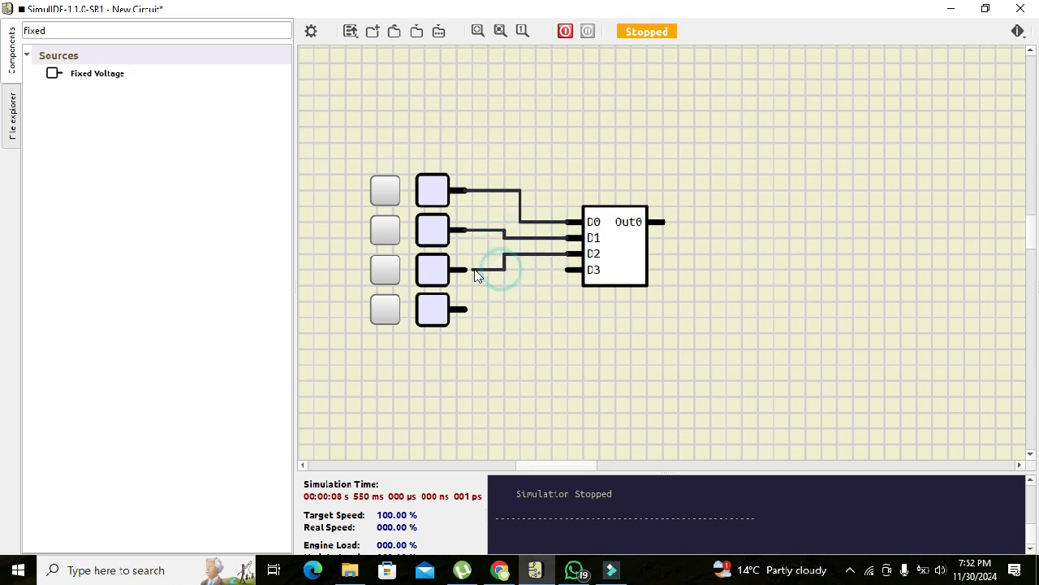
pyautogui.click(463, 270)
pyautogui.click(569, 270)
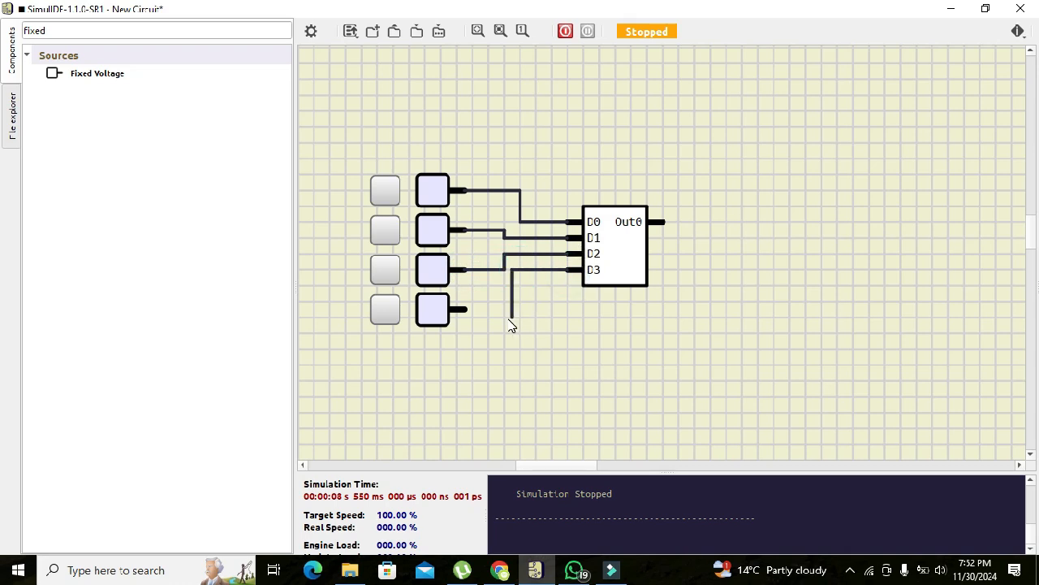
pyautogui.click(520, 310)
pyautogui.click(467, 309)
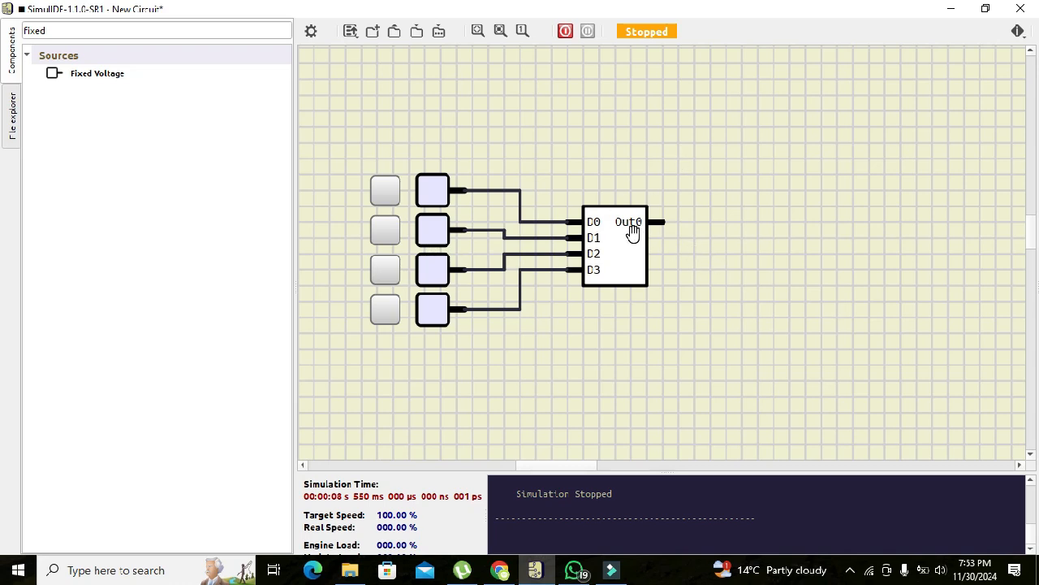
# Place a voltmeter to the upper right of the DAC and wire its red terminal to Out0.
pyautogui.click(193, 35)
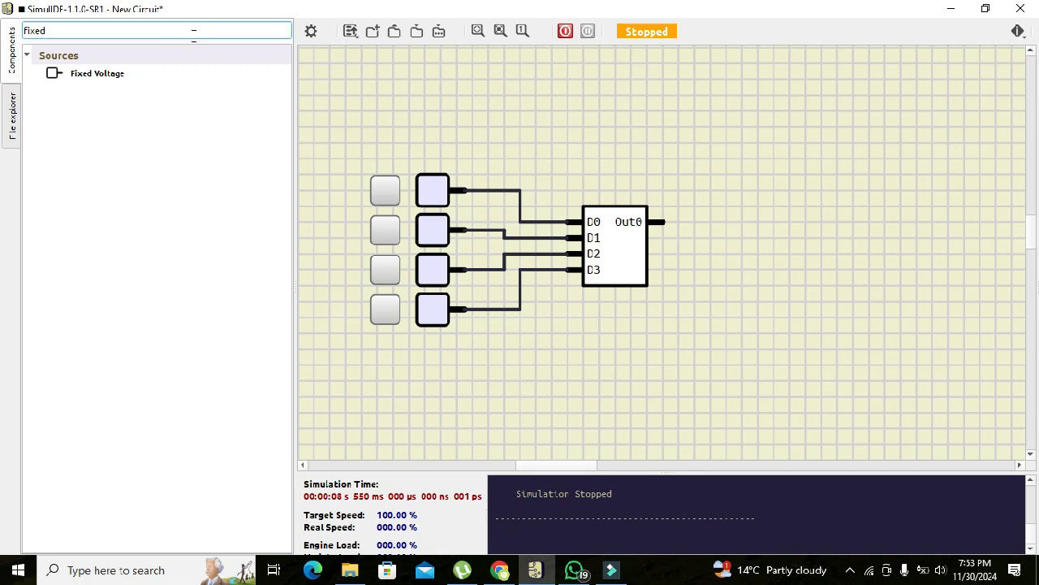
pyautogui.press('BackSpace')
pyautogui.press('BackSpace')
pyautogui.write('v')
pyautogui.moveTo(71, 75); pyautogui.dragTo(844, 141)
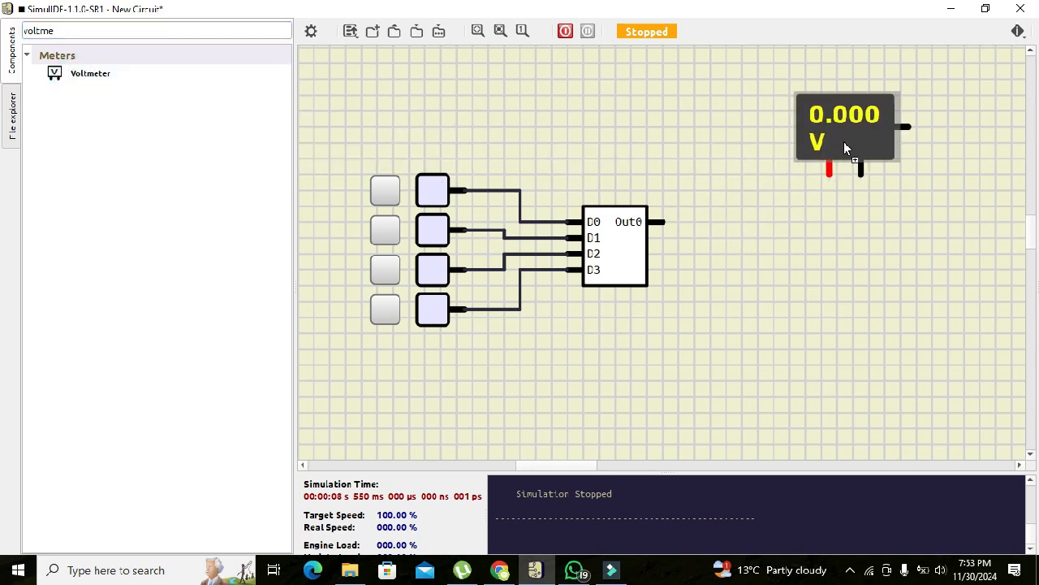
pyautogui.click(829, 172)
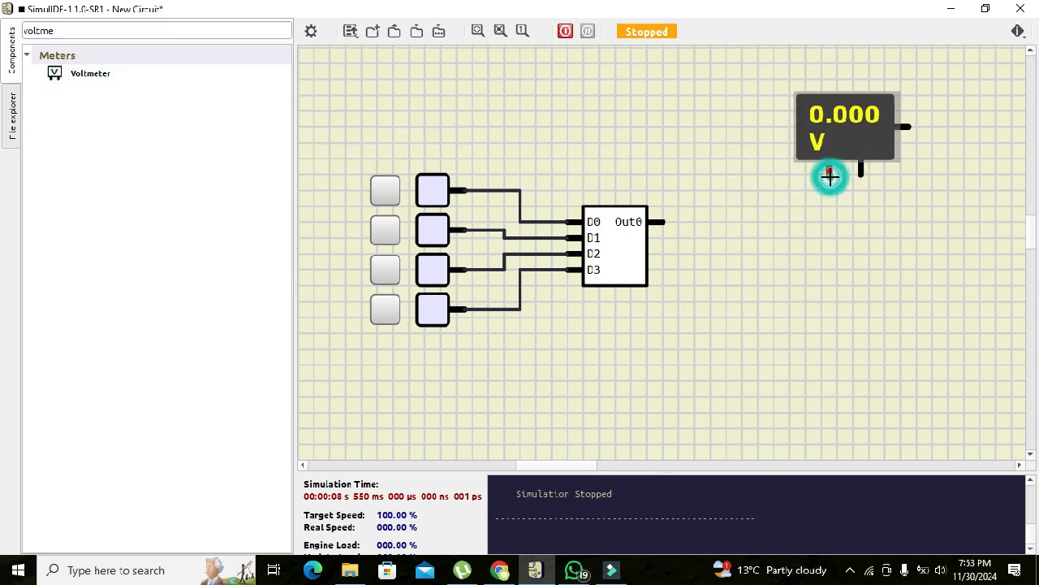
pyautogui.click(662, 221)
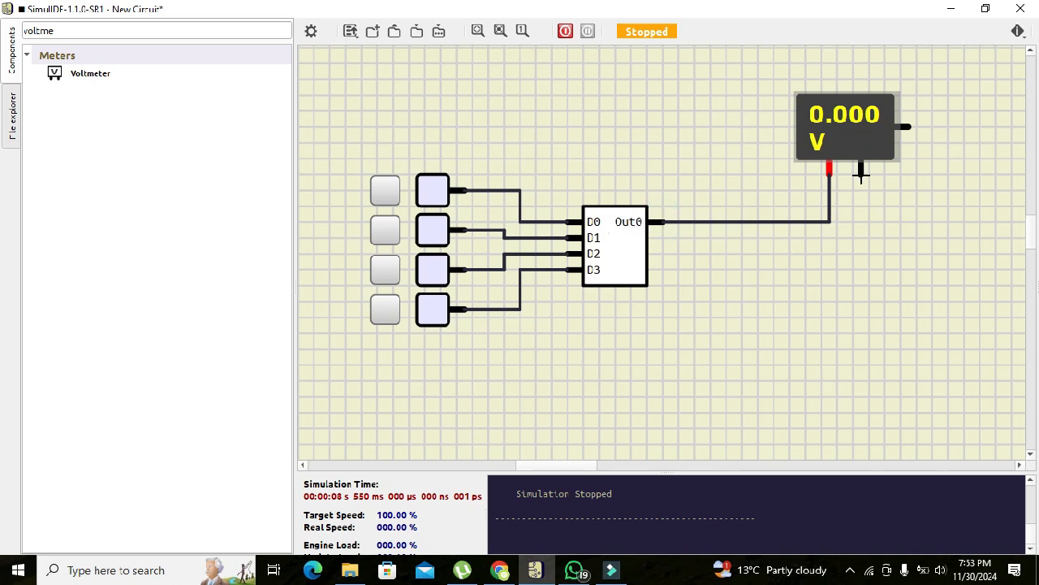
# Add a Ground (0 V) below the voltmeter and connect it to the meter's black bottom terminal.
pyautogui.click(218, 31)
pyautogui.press('BackSpace')
pyautogui.press('BackSpace')
pyautogui.press('BackSpace')
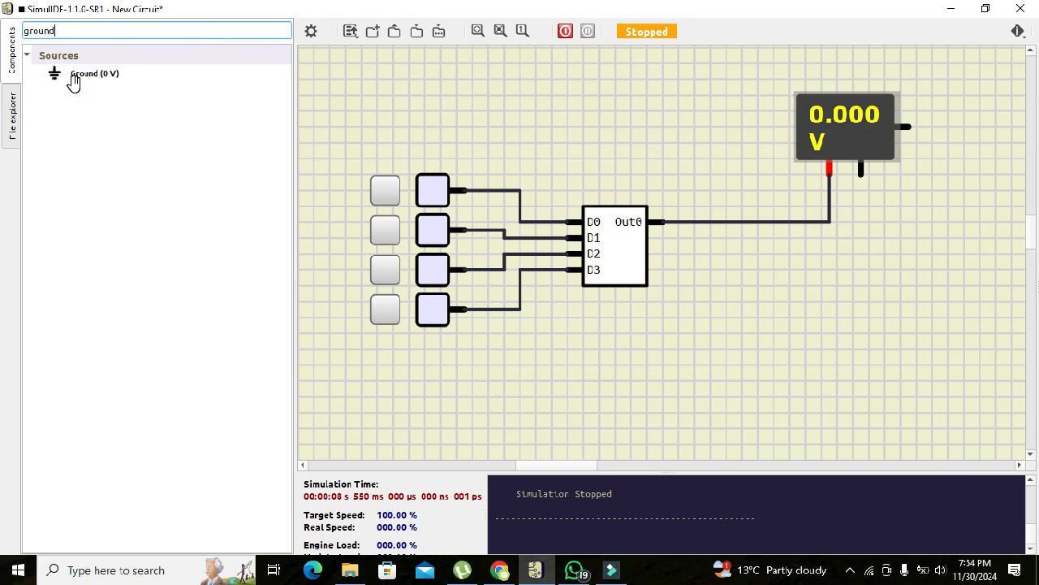
pyautogui.moveTo(69, 76)
pyautogui.mouseDown()
pyautogui.moveTo(489, 175)
pyautogui.moveTo(898, 294)
pyautogui.moveTo(863, 281)
pyautogui.moveTo(861, 170)
pyautogui.mouseUp()
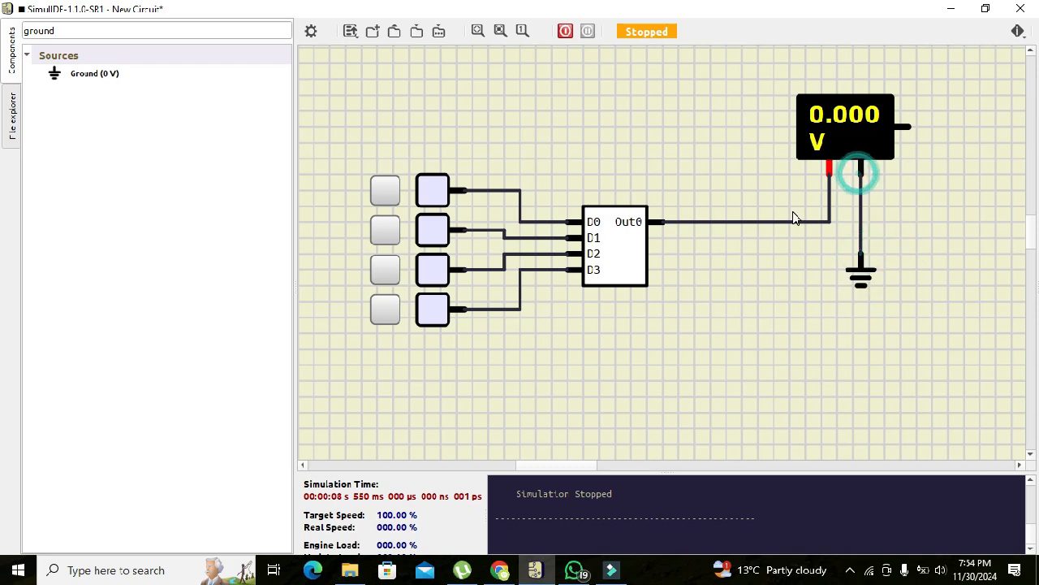
# Start the simulation and apply D0 alone, D1 alone, and D0 with D1 to the DAC in turn.
pyautogui.click(565, 32)
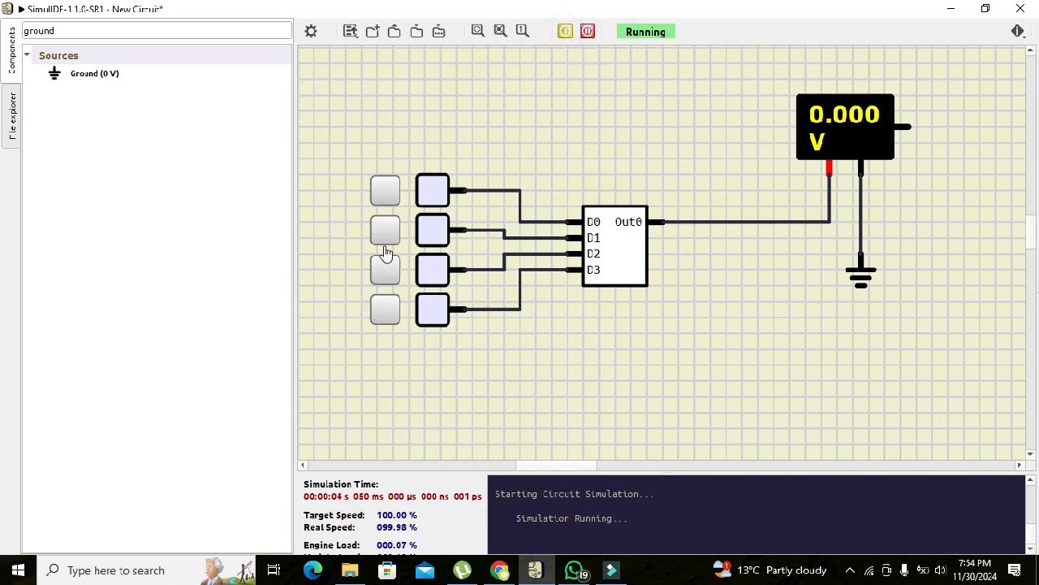
pyautogui.click(385, 195)
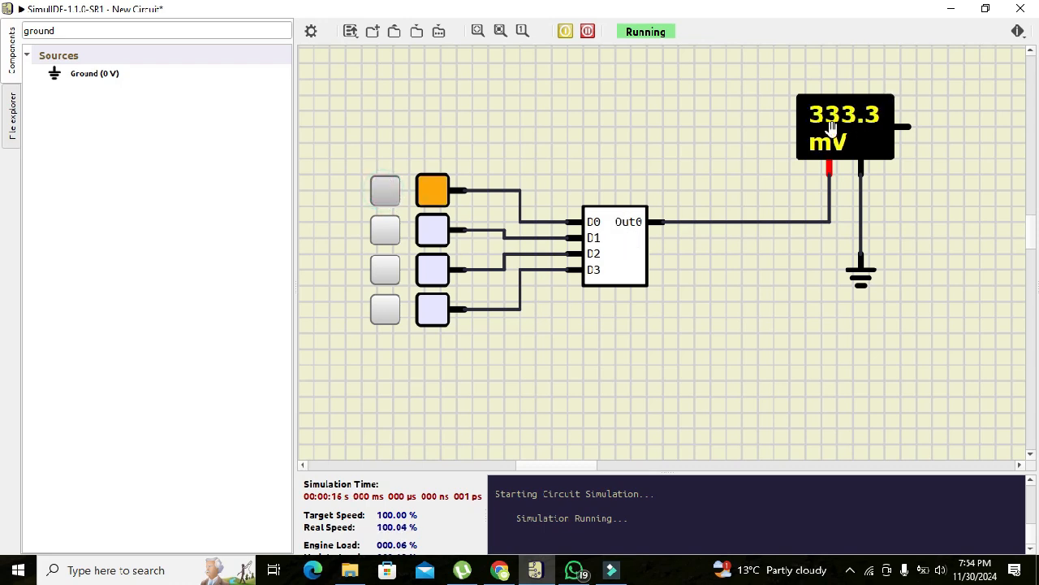
pyautogui.click(382, 193)
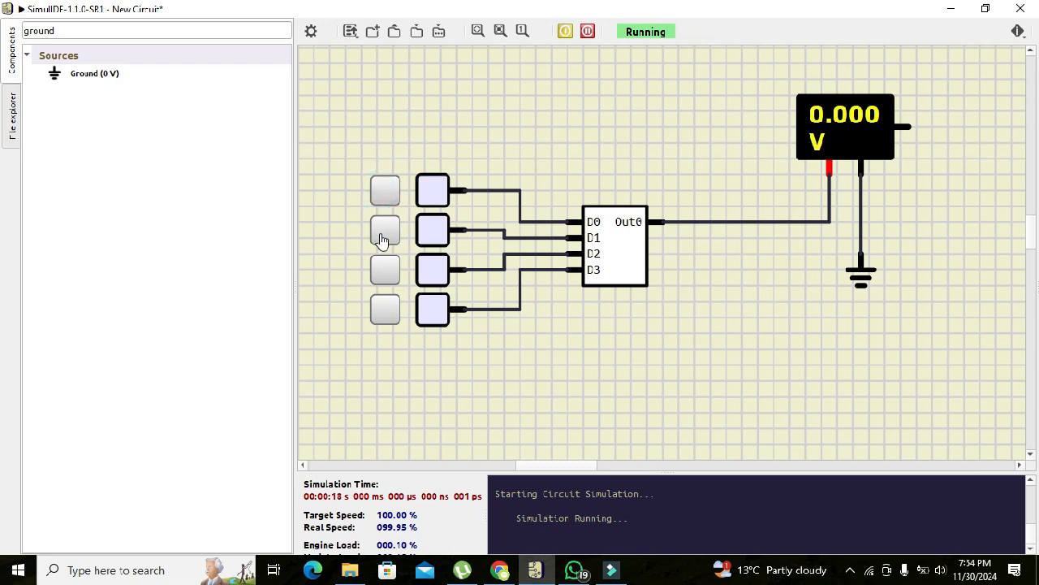
pyautogui.click(385, 235)
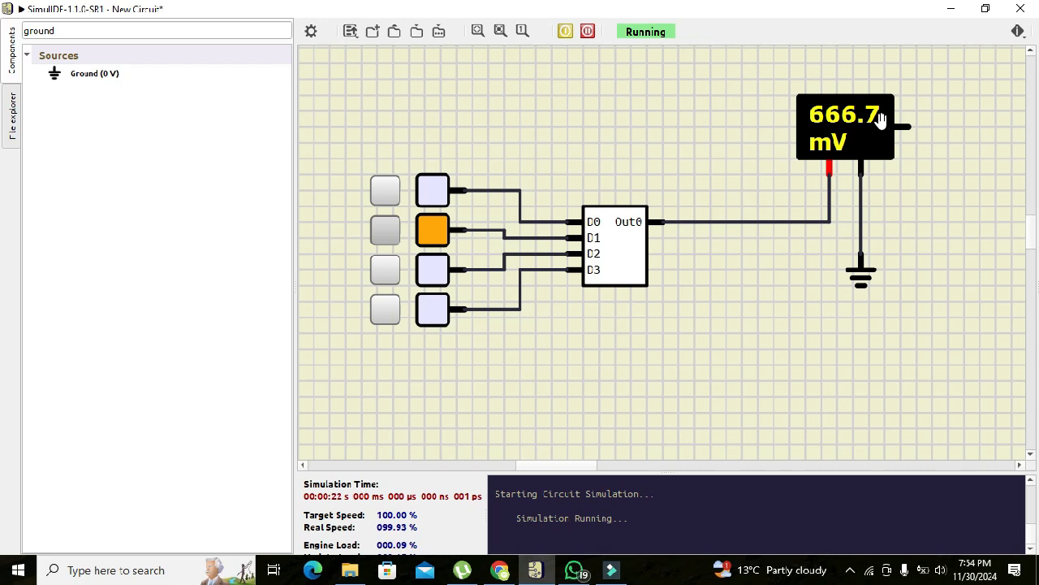
pyautogui.click(382, 188)
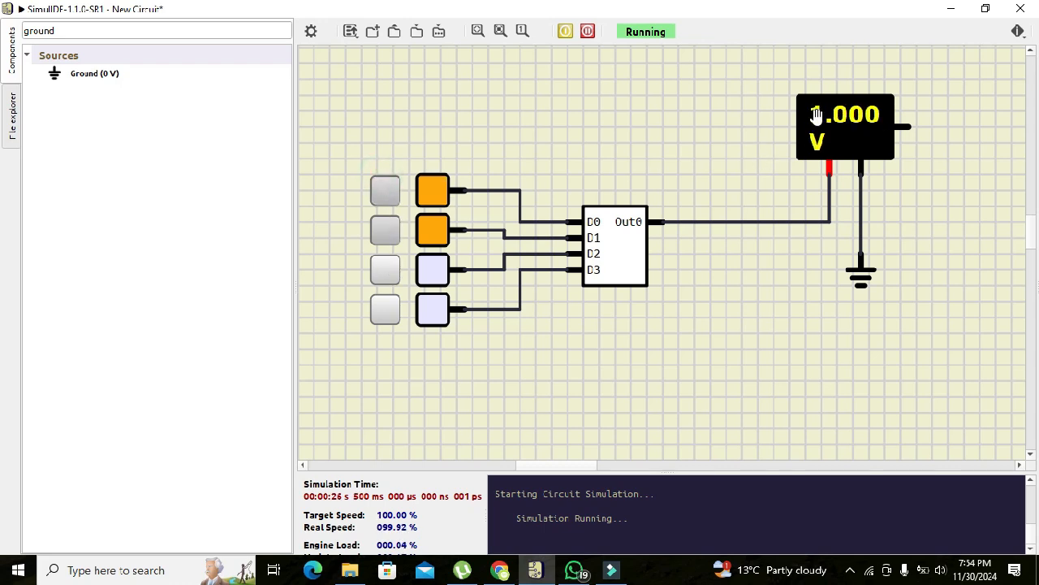
# Apply D2 alone, D2 with D0, D2 with D1, and D0, D1 and D2 together as successive DAC inputs.
pyautogui.click(385, 194)
pyautogui.click(383, 234)
pyautogui.click(388, 273)
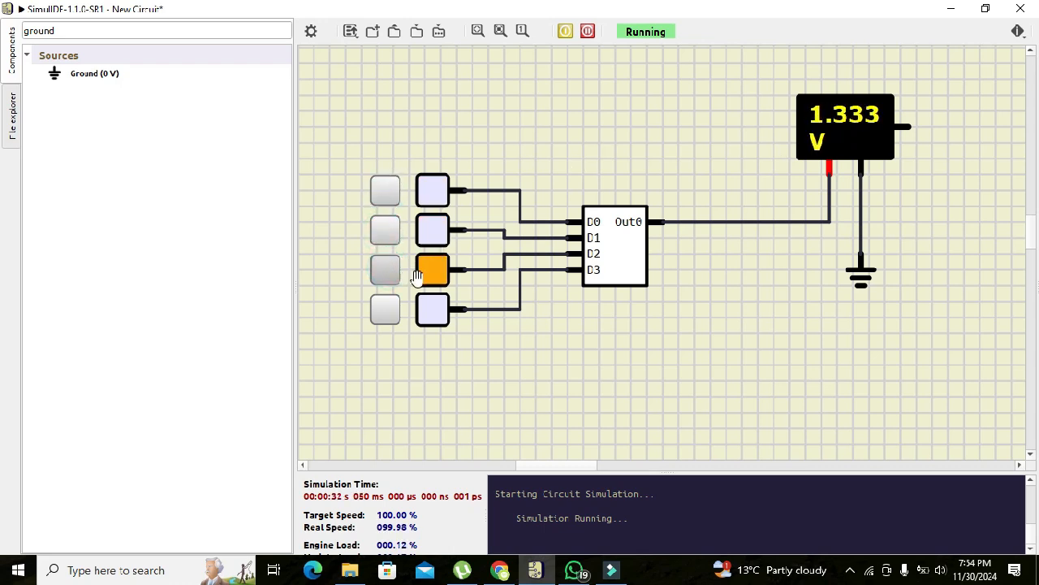
pyautogui.click(381, 196)
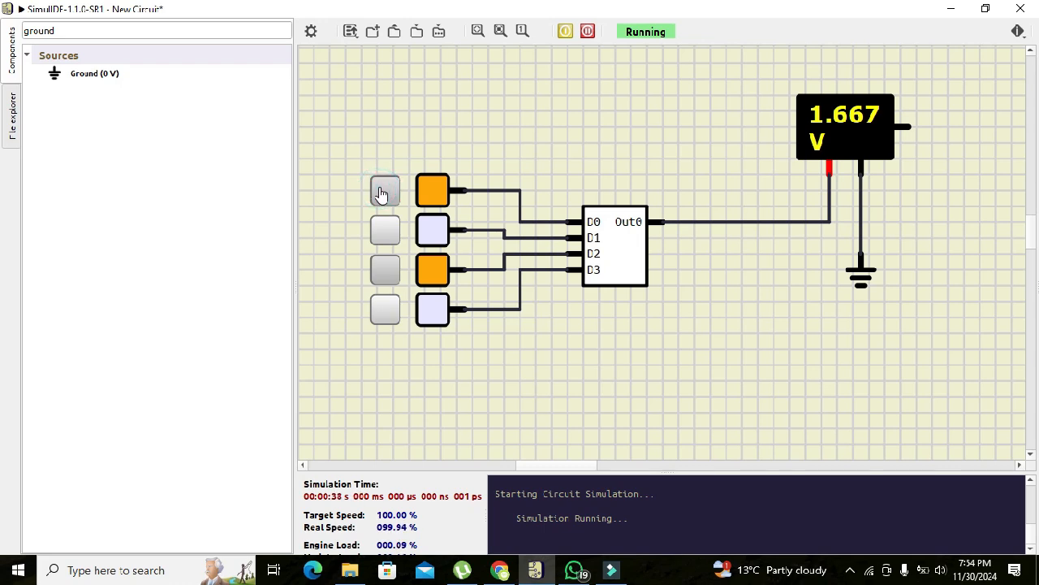
pyautogui.click(385, 232)
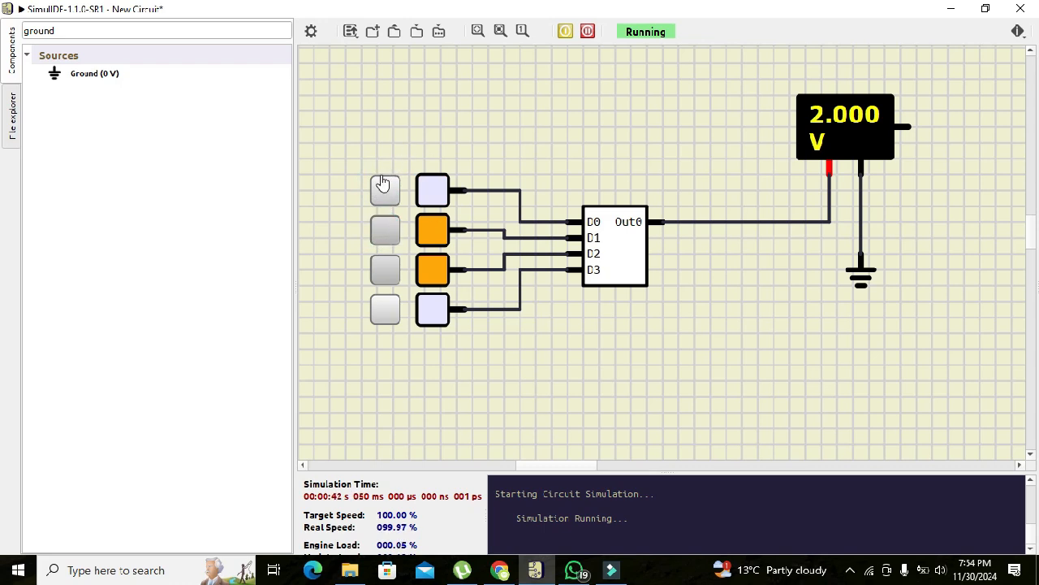
pyautogui.click(381, 187)
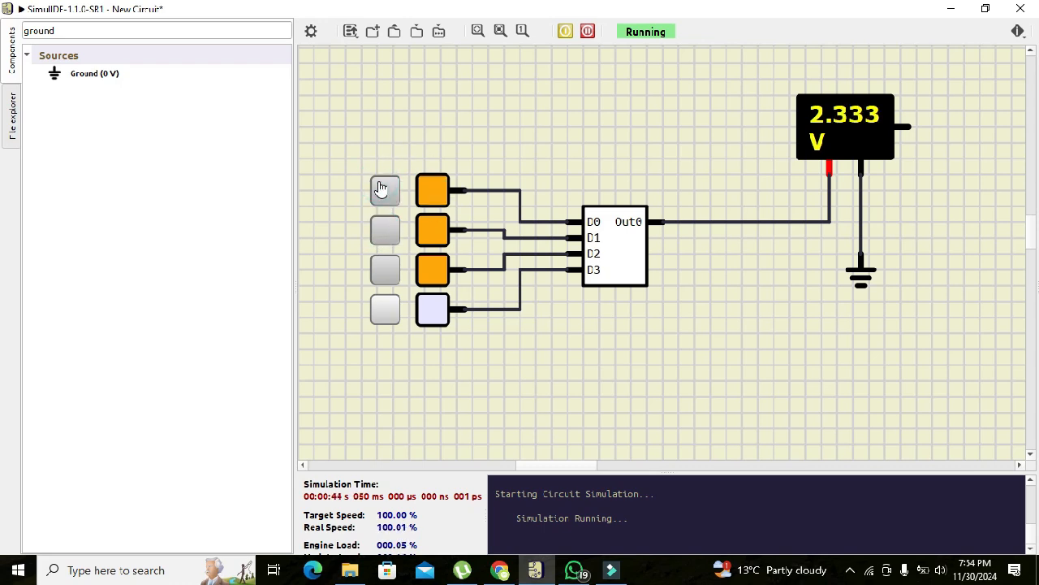
# Switch to D3 as the only high DAC input, apply D3 with D0, and finish with D3 and D1 high.
pyautogui.click(383, 190)
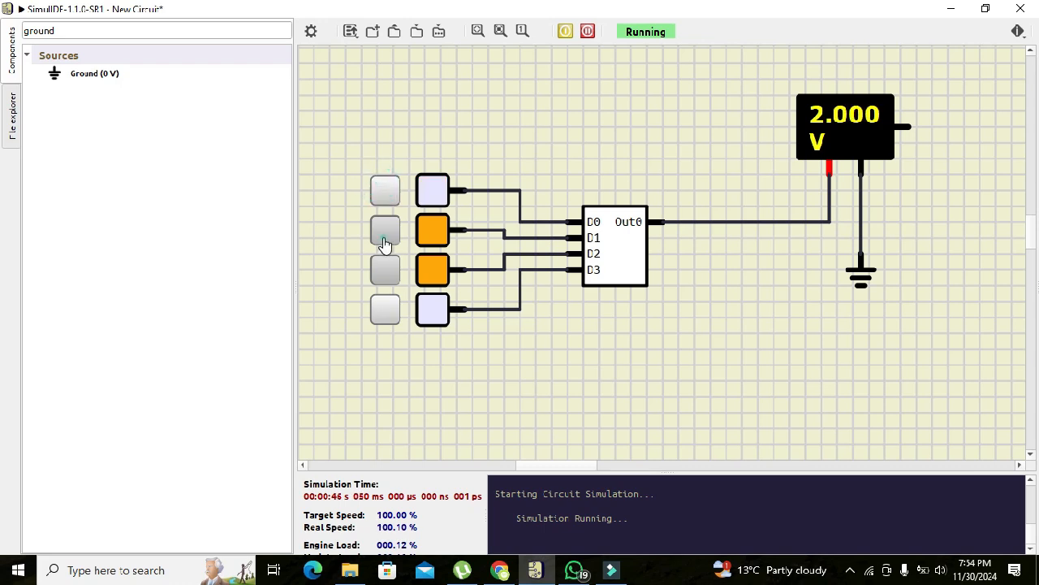
pyautogui.click(385, 231)
pyautogui.click(385, 270)
pyautogui.click(382, 312)
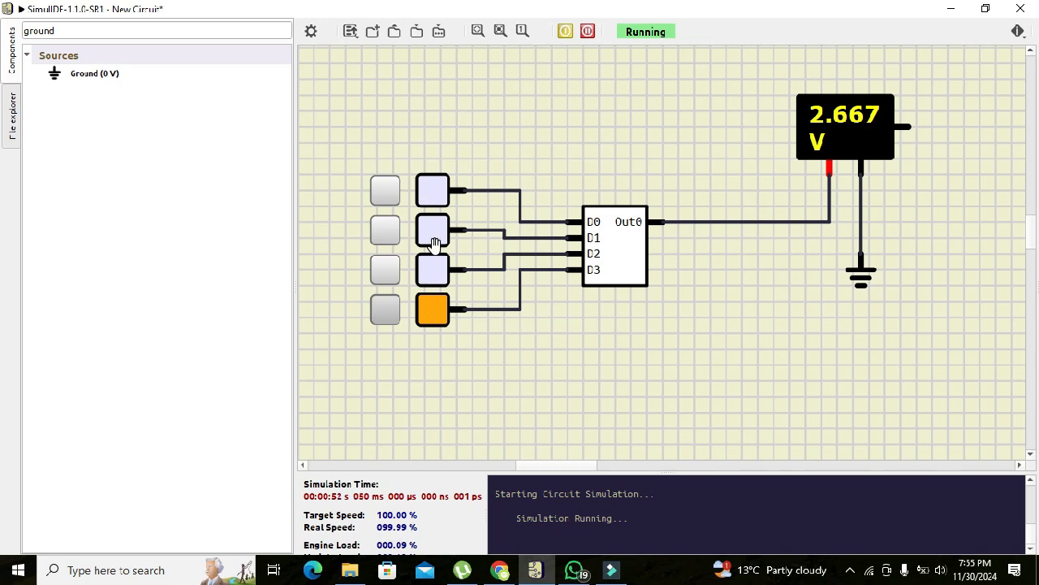
pyautogui.click(388, 199)
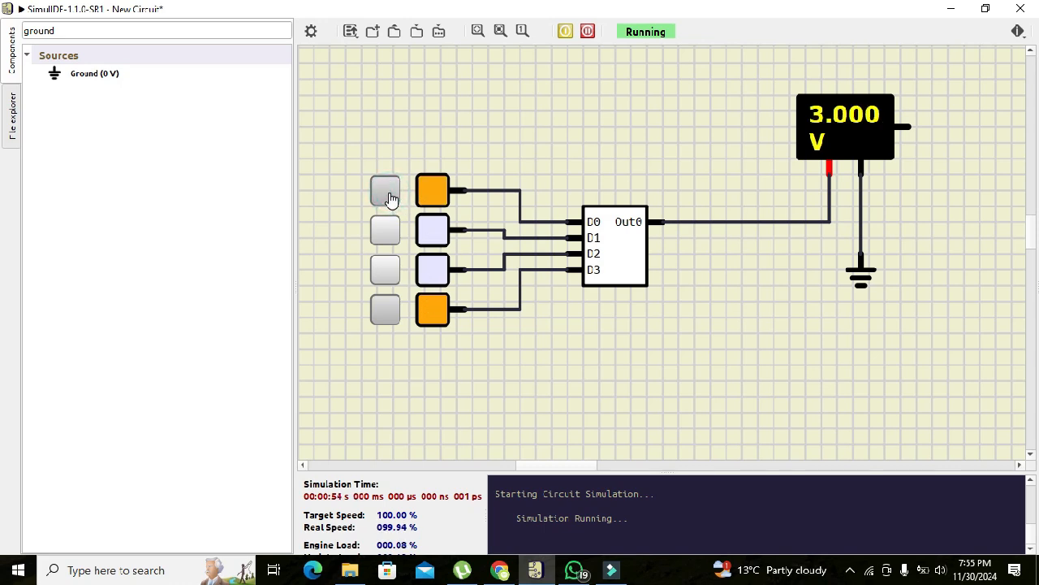
pyautogui.click(389, 200)
pyautogui.click(387, 228)
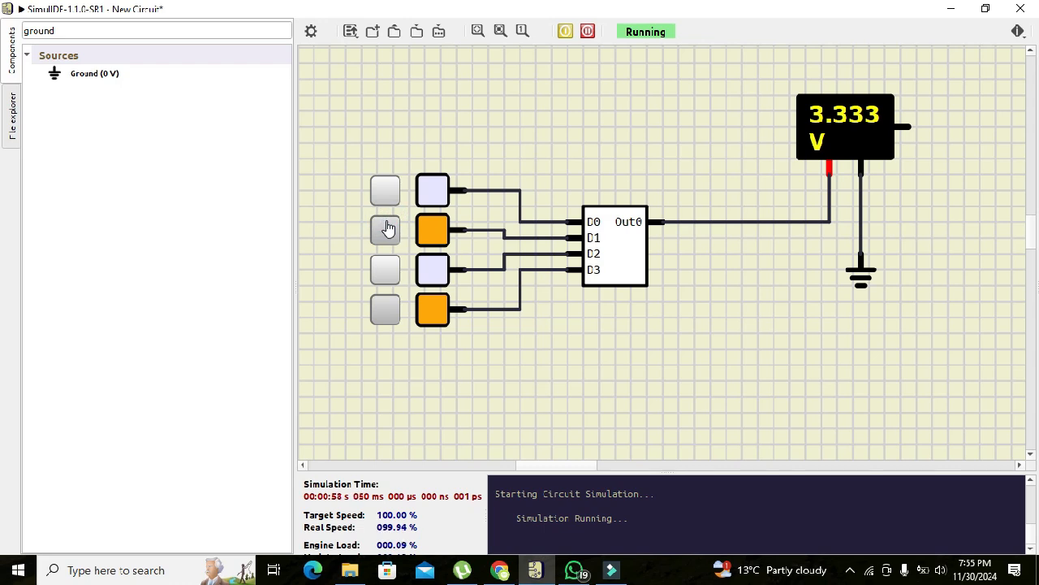
# Apply D0, D1 and D3 together, try D2 high with them, and finish with only D2 and D3 high.
pyautogui.click(386, 188)
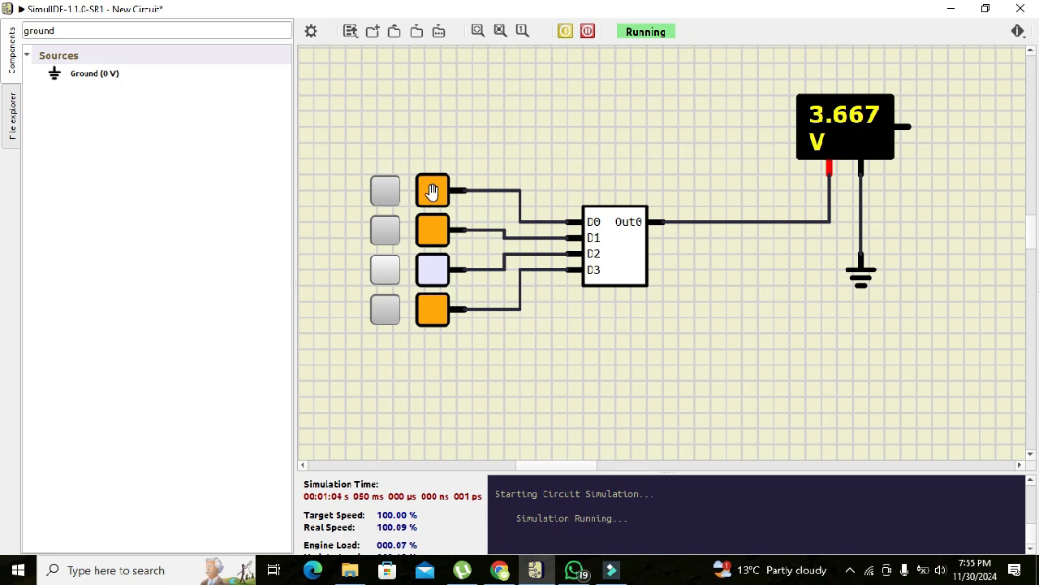
pyautogui.click(385, 271)
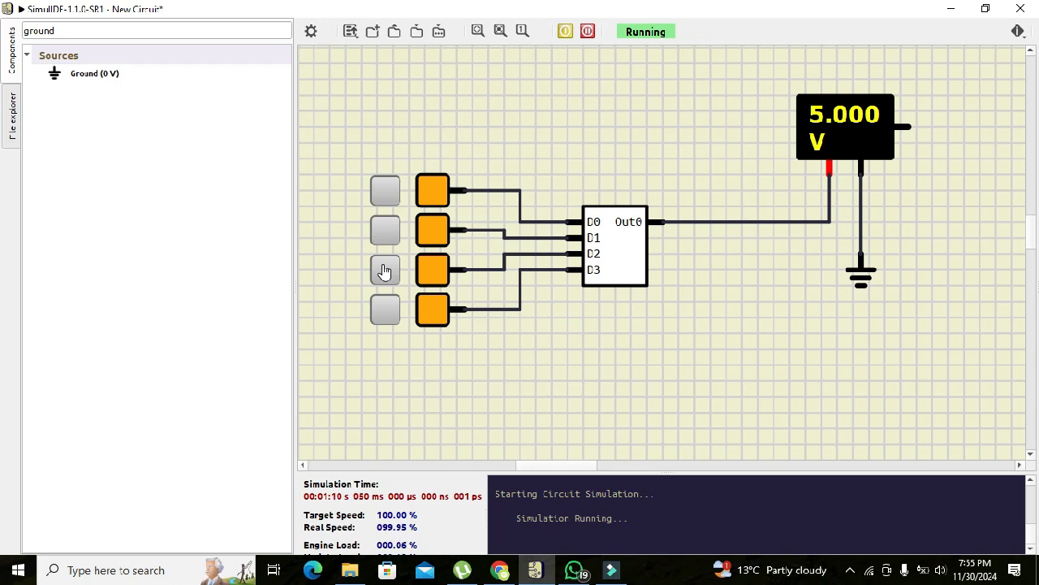
pyautogui.click(385, 271)
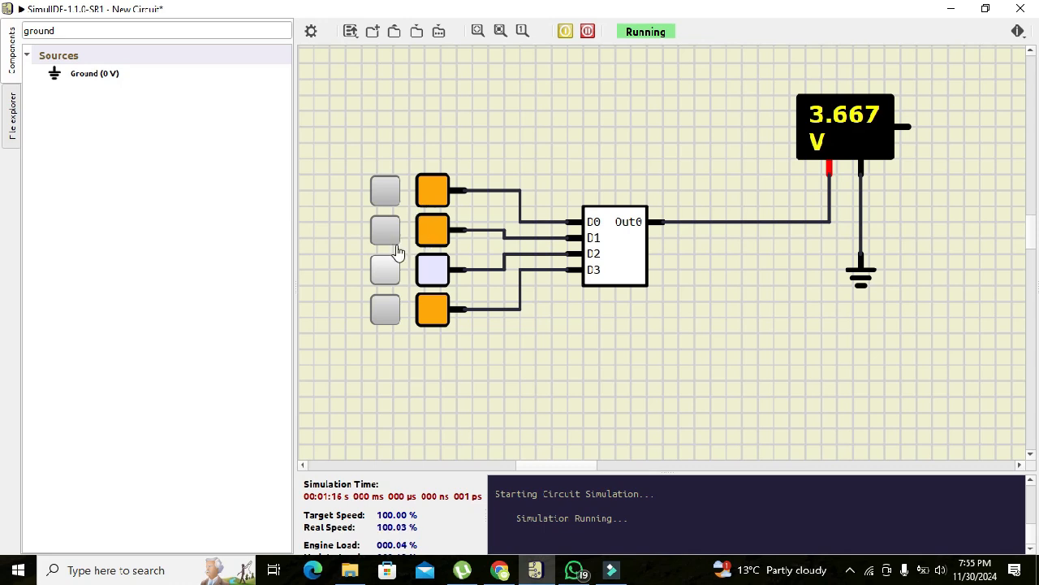
pyautogui.click(385, 274)
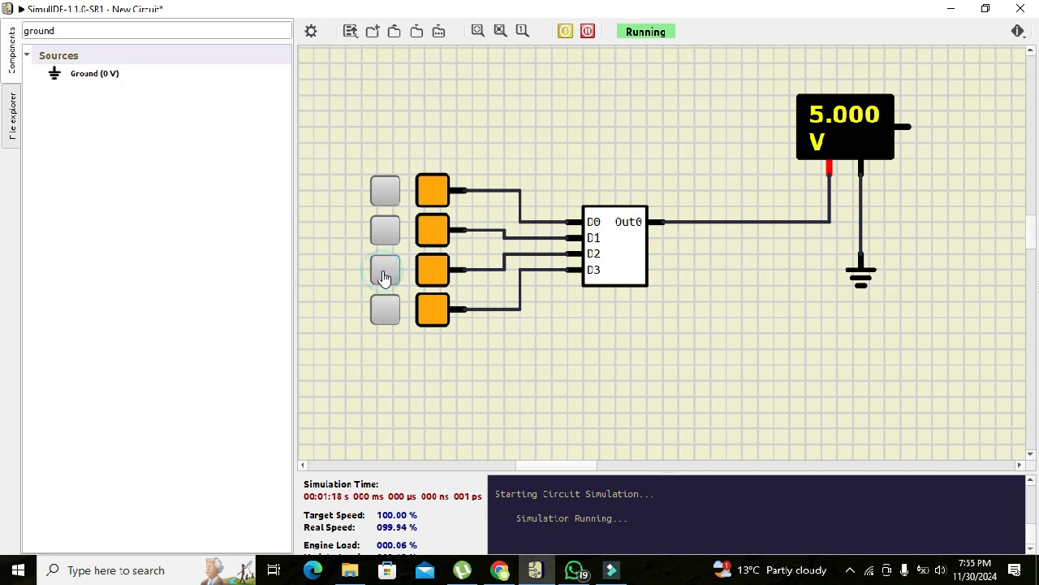
pyautogui.click(386, 241)
pyautogui.click(385, 190)
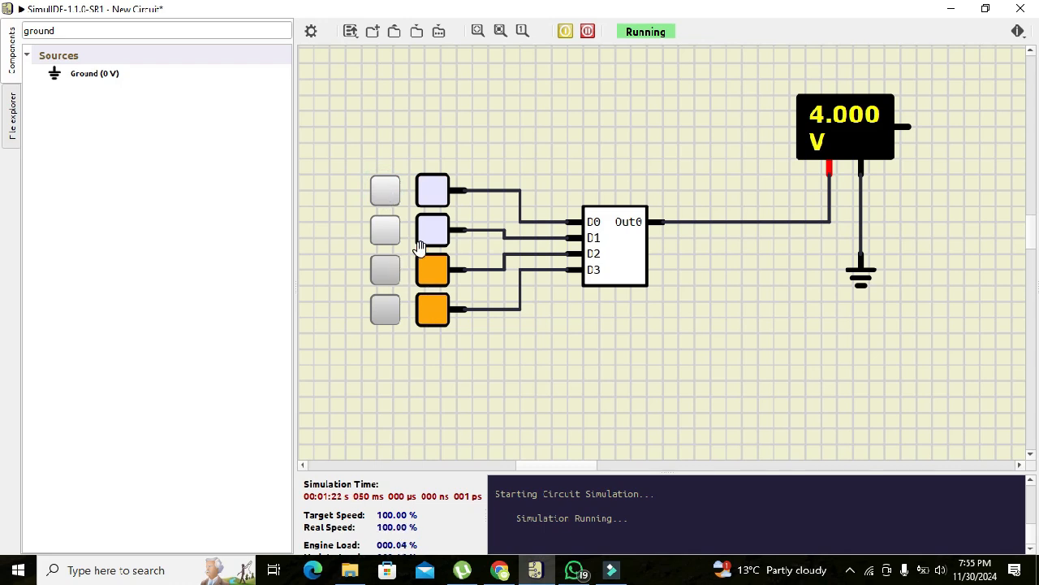
# Apply D0 with D2 and D3, D1 with D2 and D3, and all four DAC inputs high in turn.
pyautogui.click(384, 201)
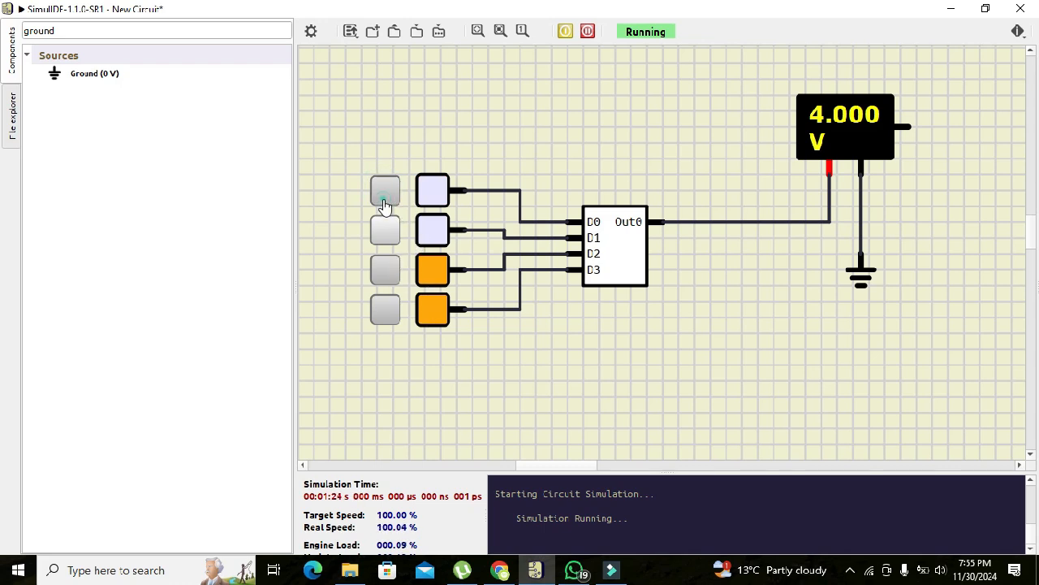
pyautogui.click(385, 203)
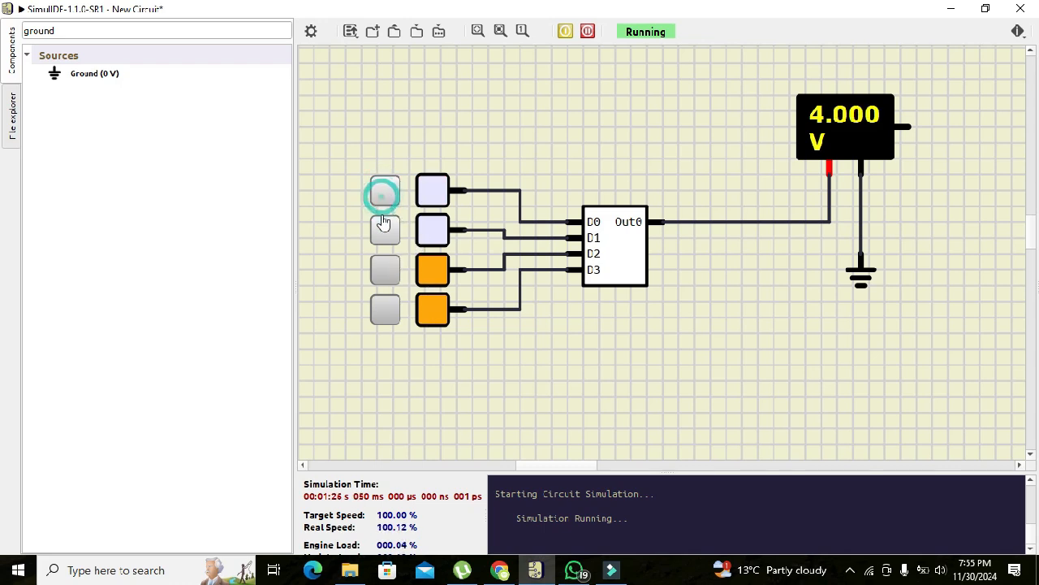
pyautogui.click(387, 233)
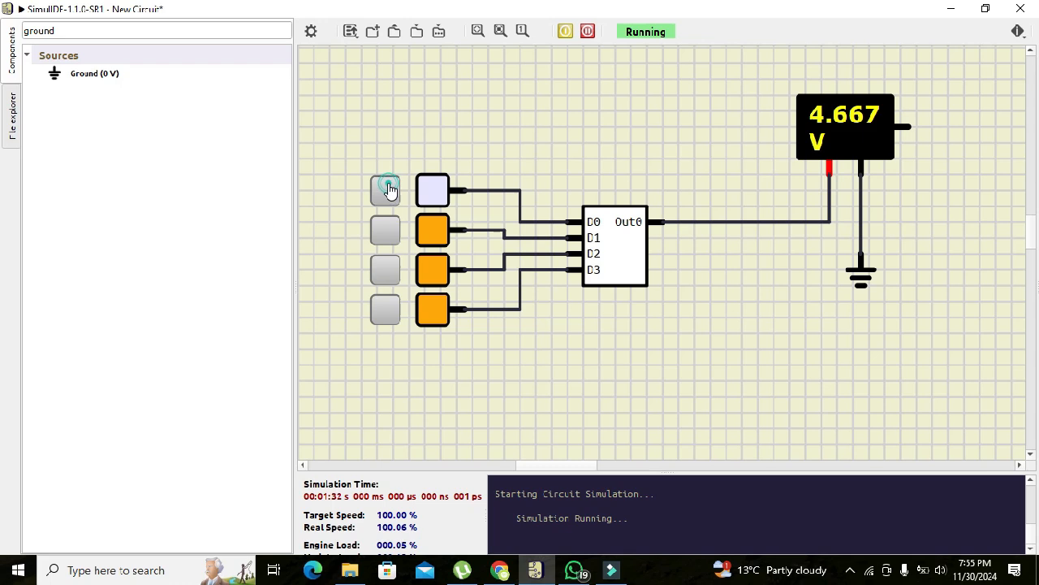
pyautogui.click(388, 191)
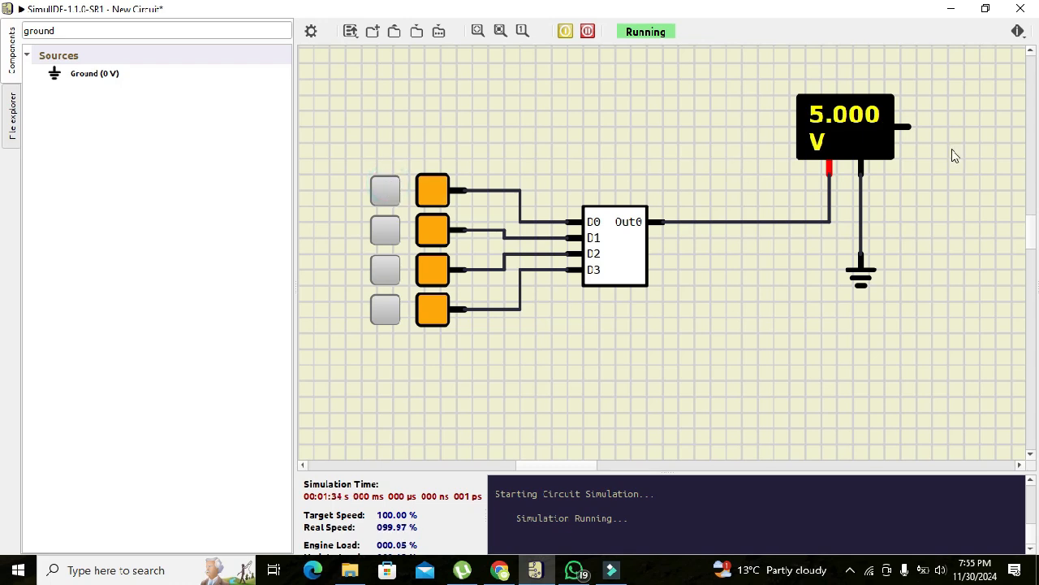